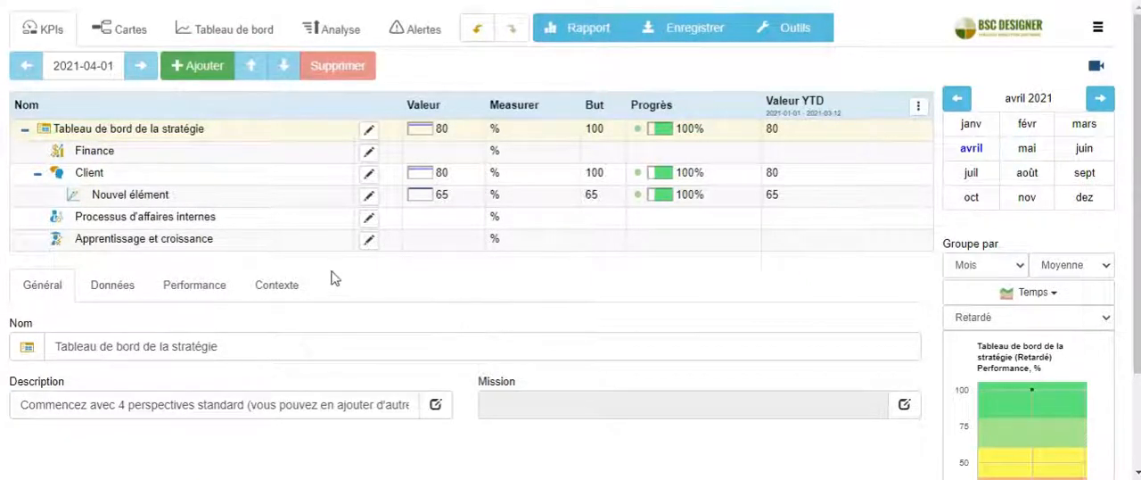
Select the indicator Nouvel élément under Client and view the measurement units available for it
{"action": "left_click", "coordinate": [153, 204]}
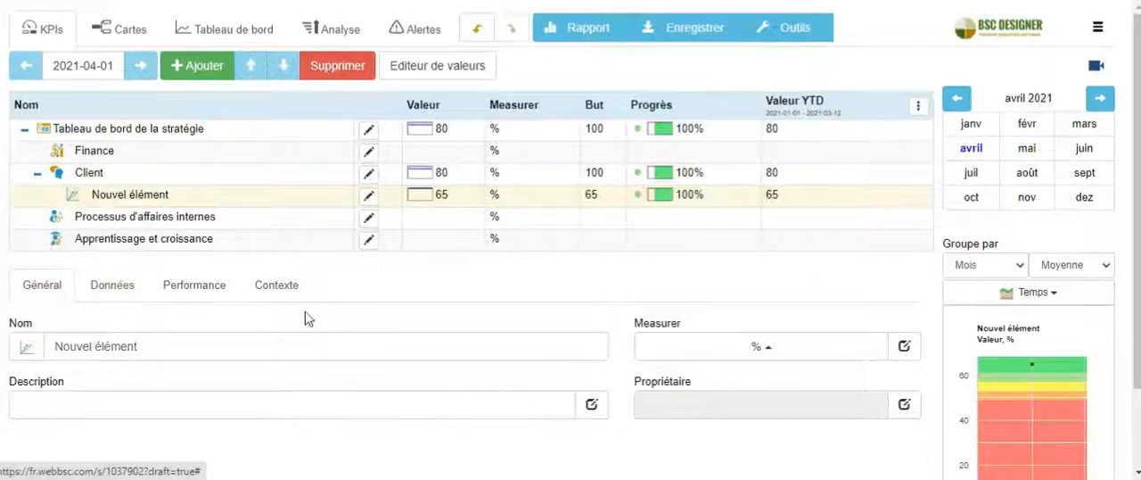
{"action": "left_click", "coordinate": [838, 353]}
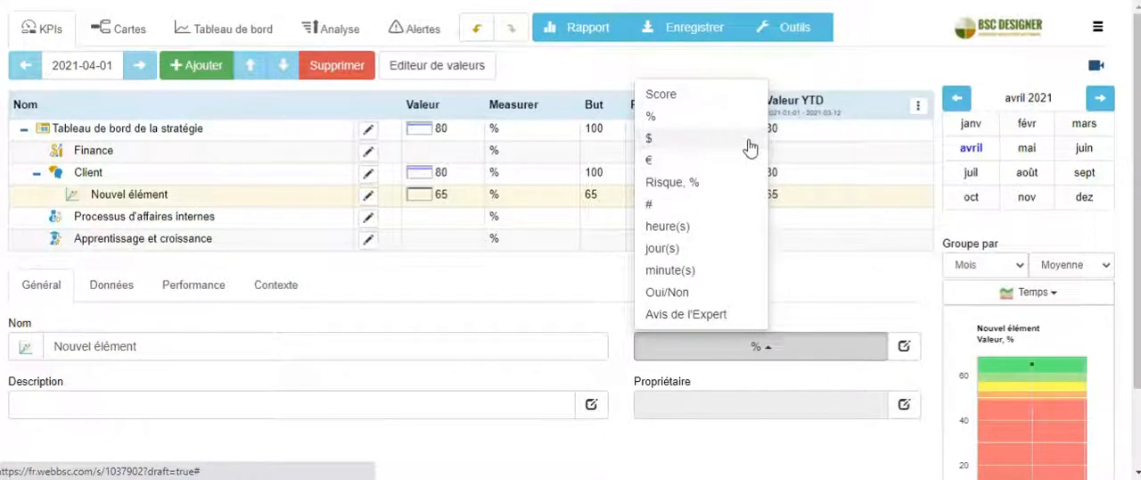
{"action": "left_click", "coordinate": [907, 345]}
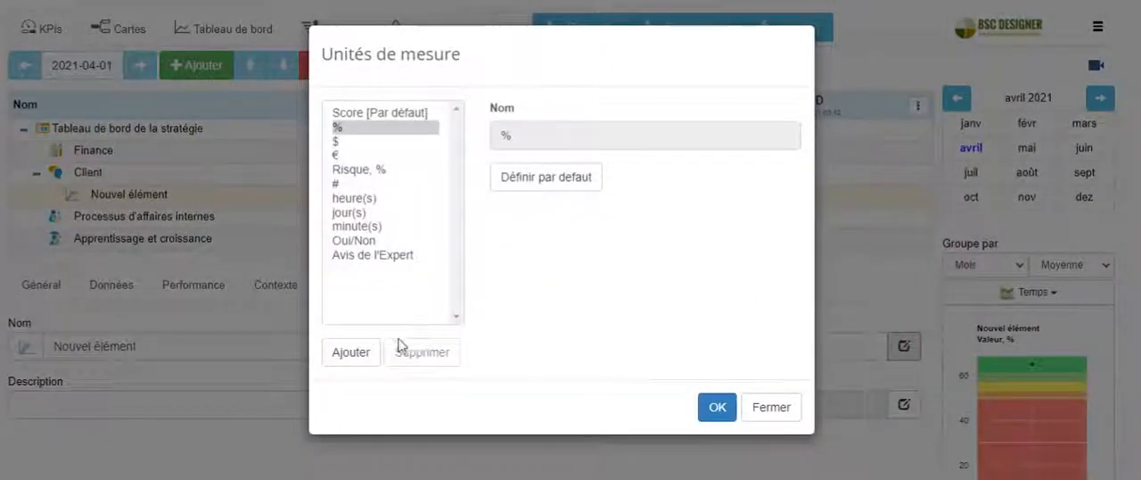
{"action": "left_click", "coordinate": [357, 353]}
{"action": "left_click_drag", "start_coordinate": [623, 134], "coordinate": [491, 133]}
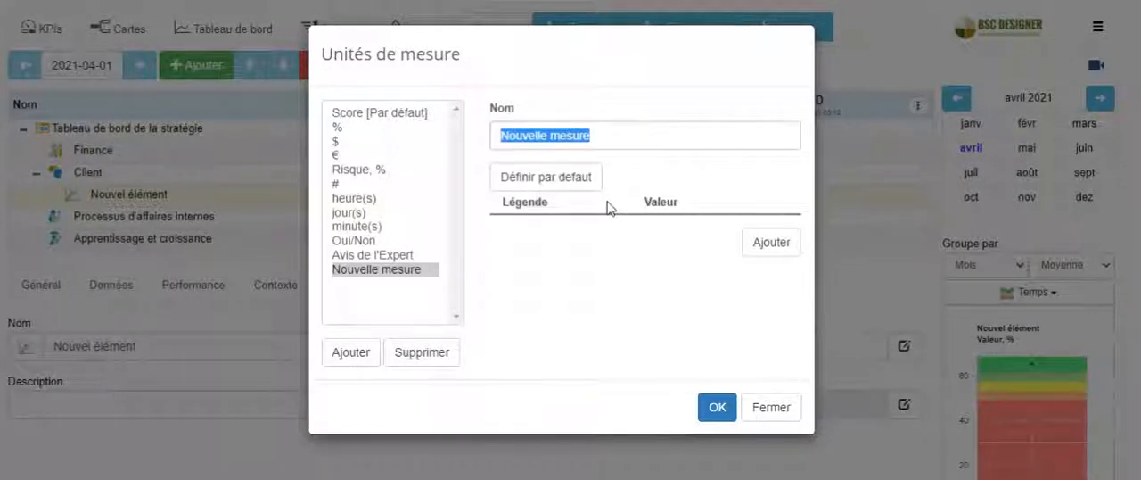
{"action": "left_click", "coordinate": [768, 403]}
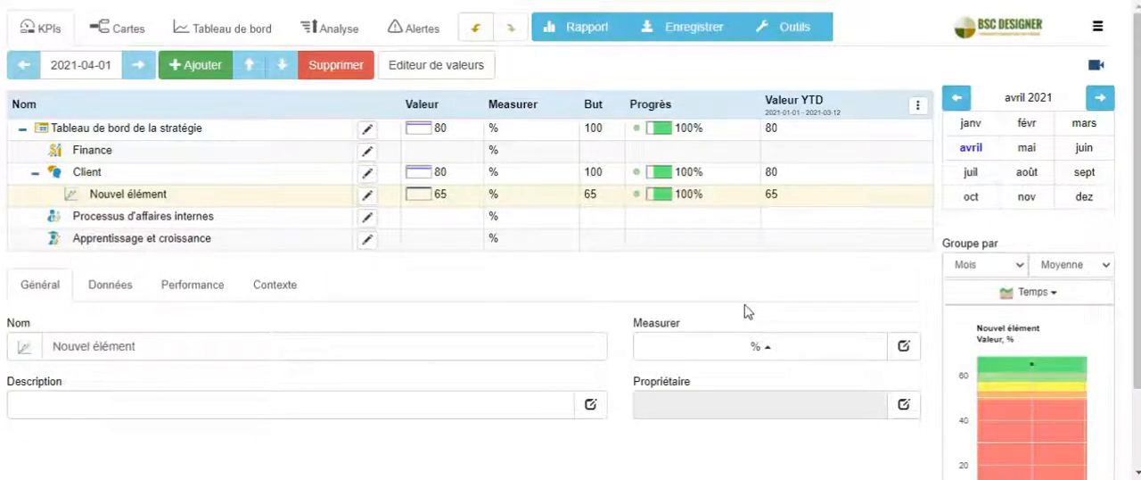
Set the measure of Nouvel élément to Avis de l'Expert and review the options offered for its value, baseline and target
{"action": "left_click", "coordinate": [739, 342]}
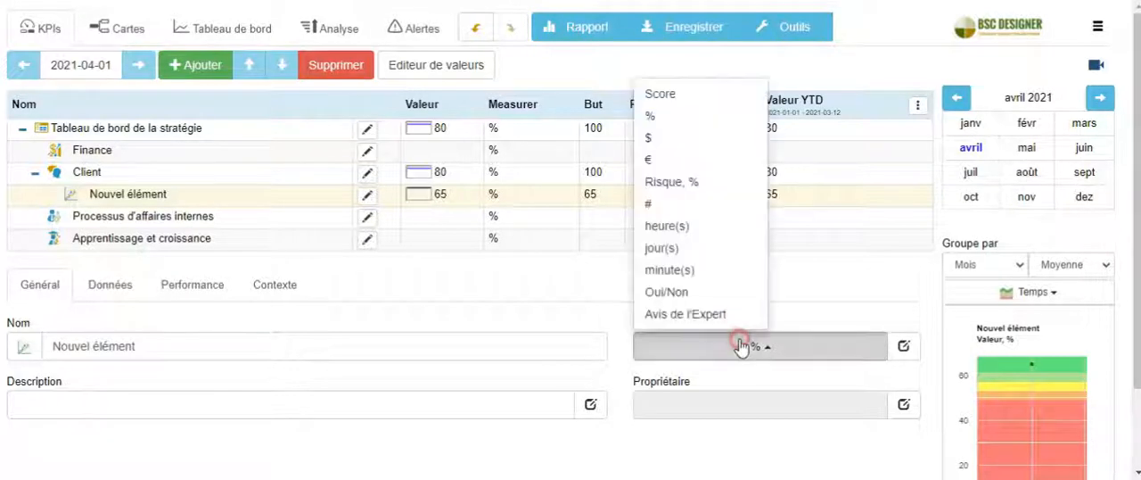
{"action": "left_click", "coordinate": [702, 315]}
{"action": "left_click", "coordinate": [110, 284]}
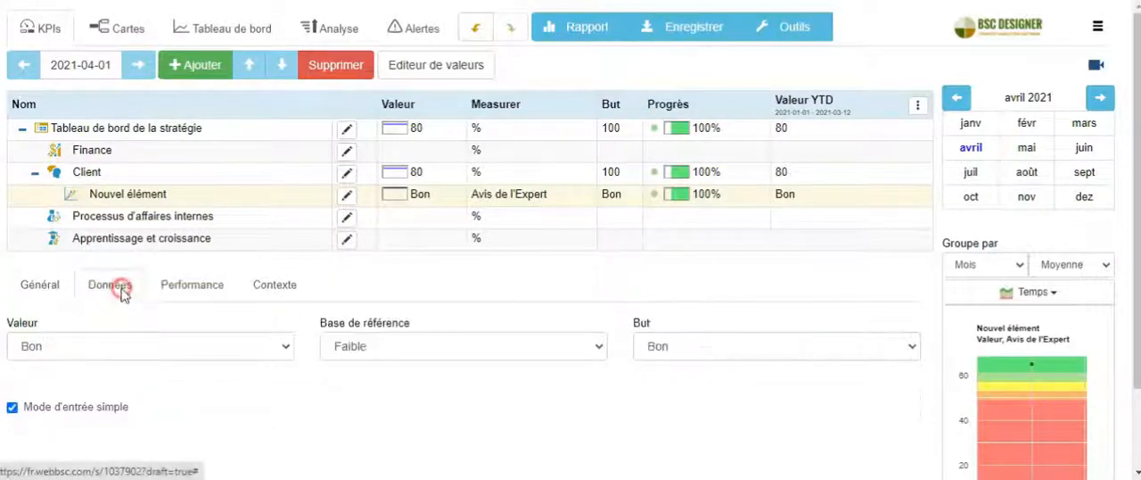
{"action": "left_click", "coordinate": [100, 347]}
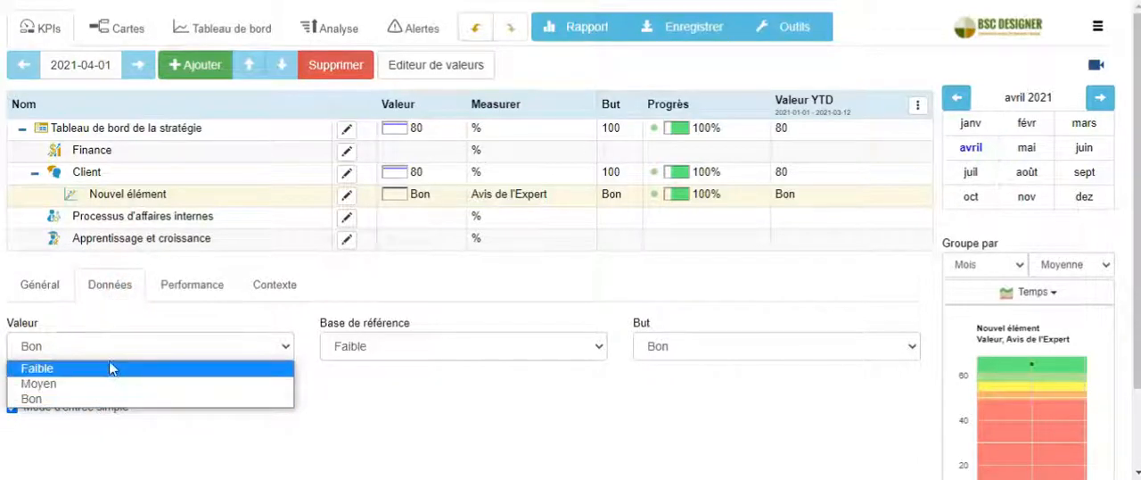
{"action": "left_click", "coordinate": [385, 347]}
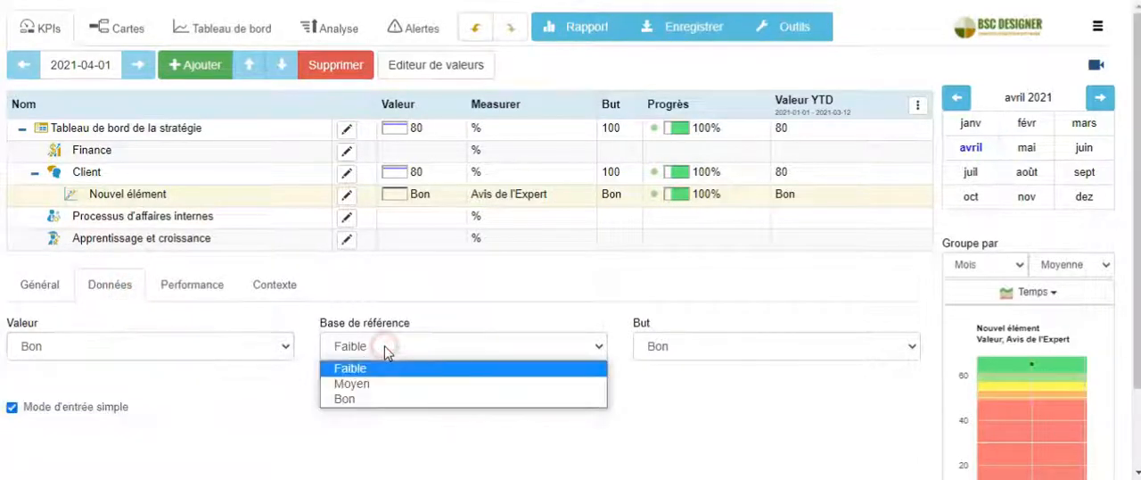
{"action": "left_click", "coordinate": [696, 355]}
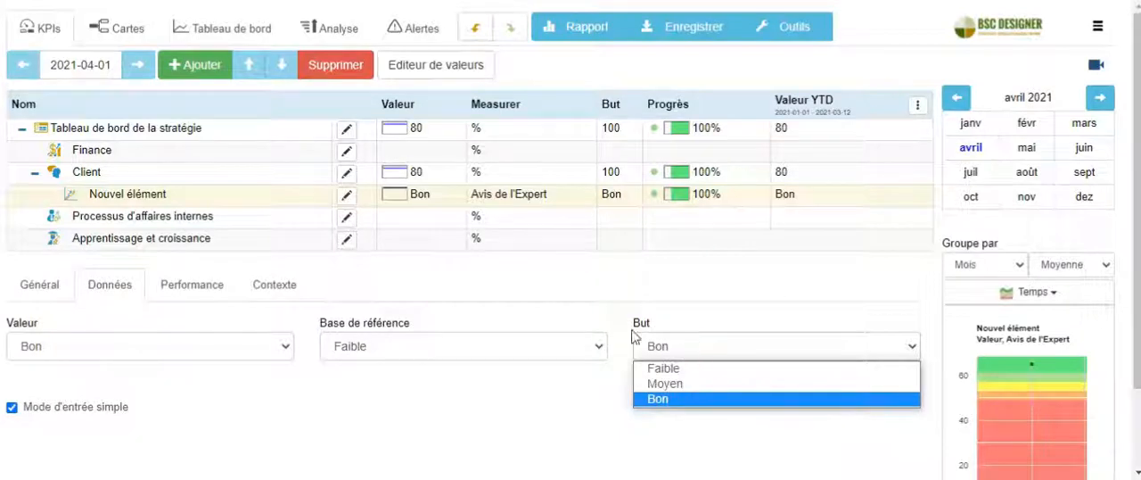
{"action": "left_click", "coordinate": [275, 351]}
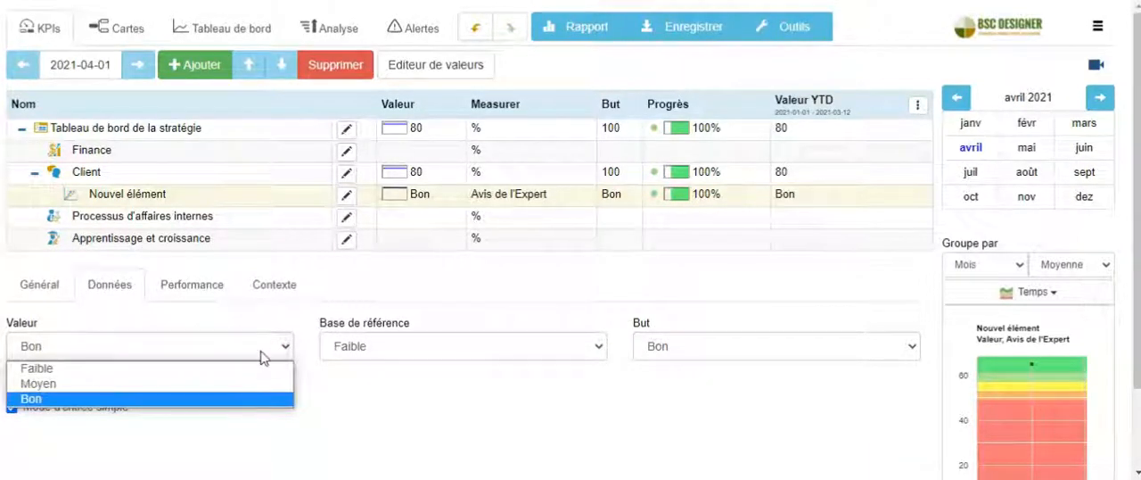
{"action": "left_click", "coordinate": [196, 353]}
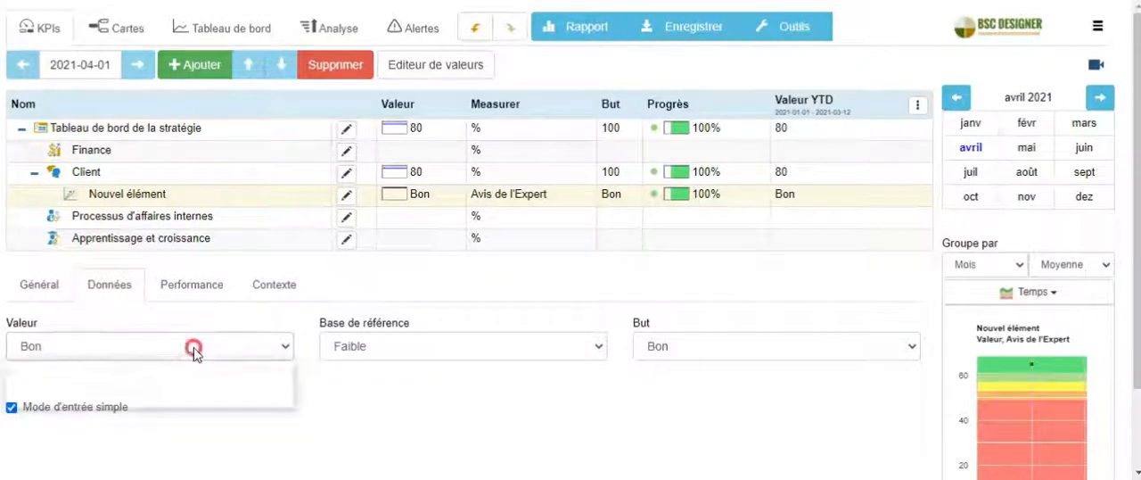
Add a legend entry named Exceptionnel with the value 80 to the Avis de l'Expert unit and save the change
{"action": "left_click", "coordinate": [41, 285]}
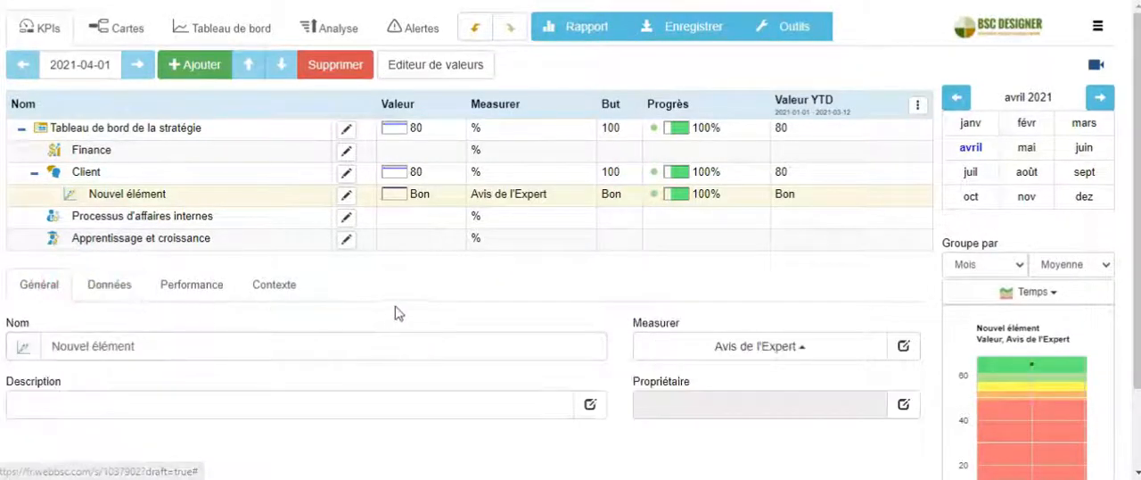
{"action": "left_click", "coordinate": [900, 348]}
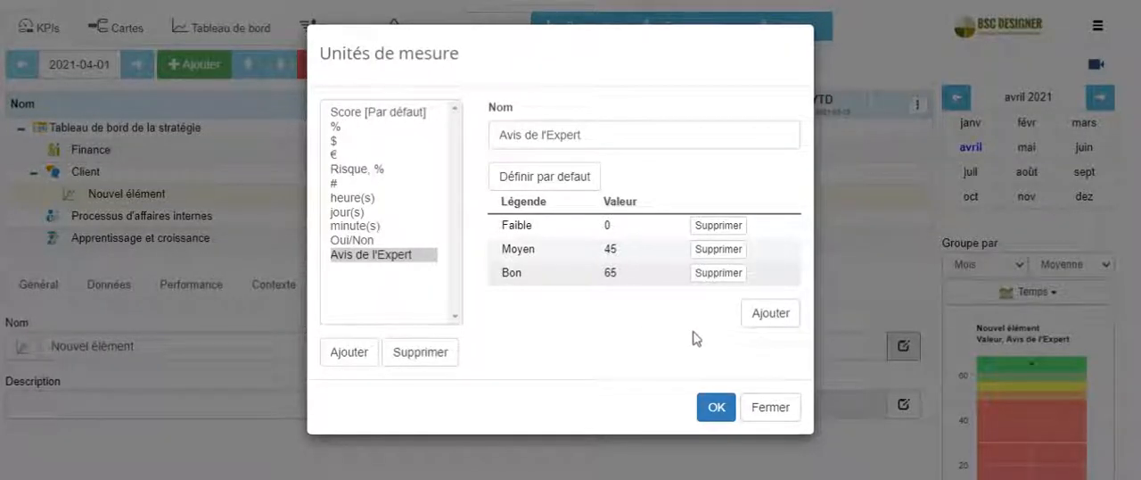
{"action": "left_click", "coordinate": [767, 312]}
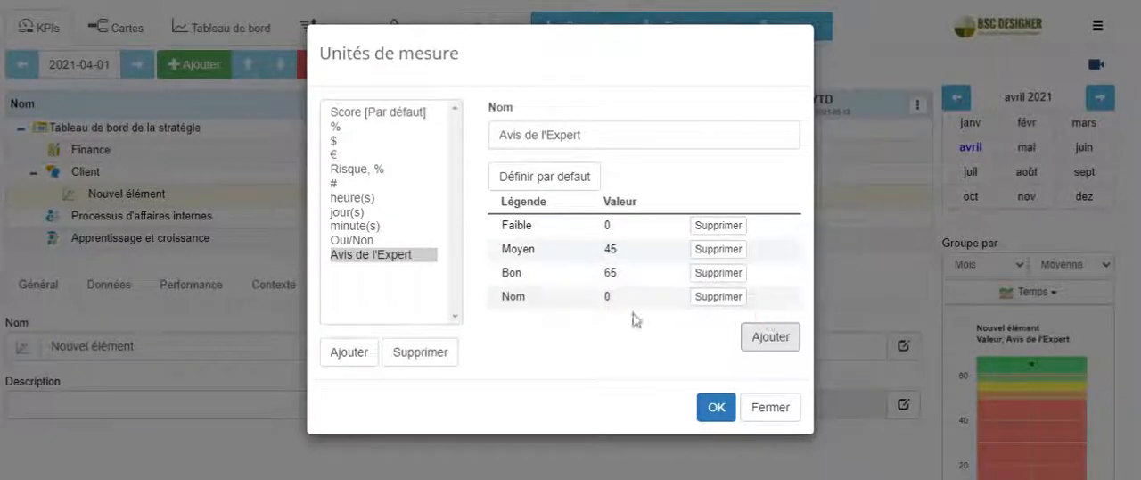
{"action": "left_click", "coordinate": [536, 296]}
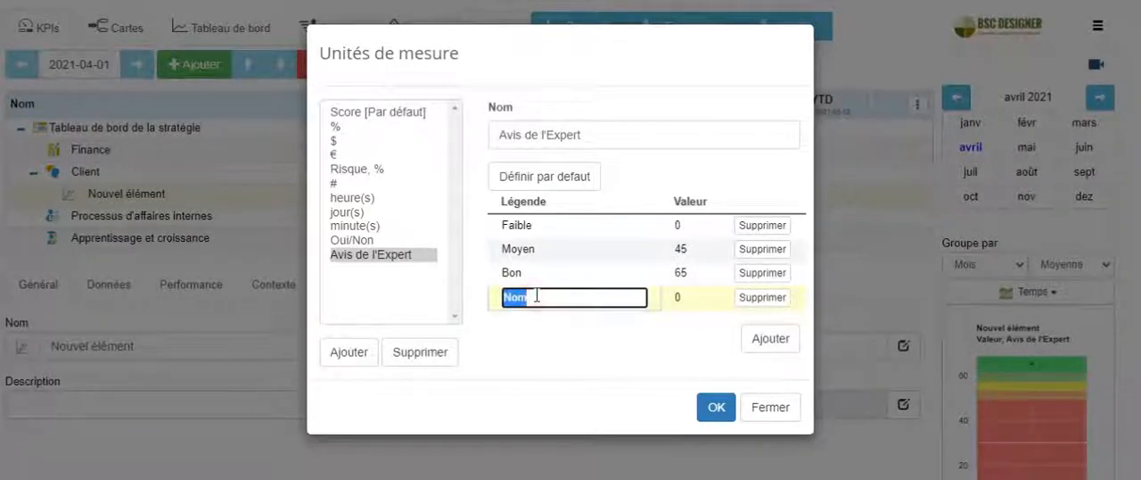
{"action": "type", "text": "Exceptionnel"}
{"action": "left_click", "coordinate": [685, 299]}
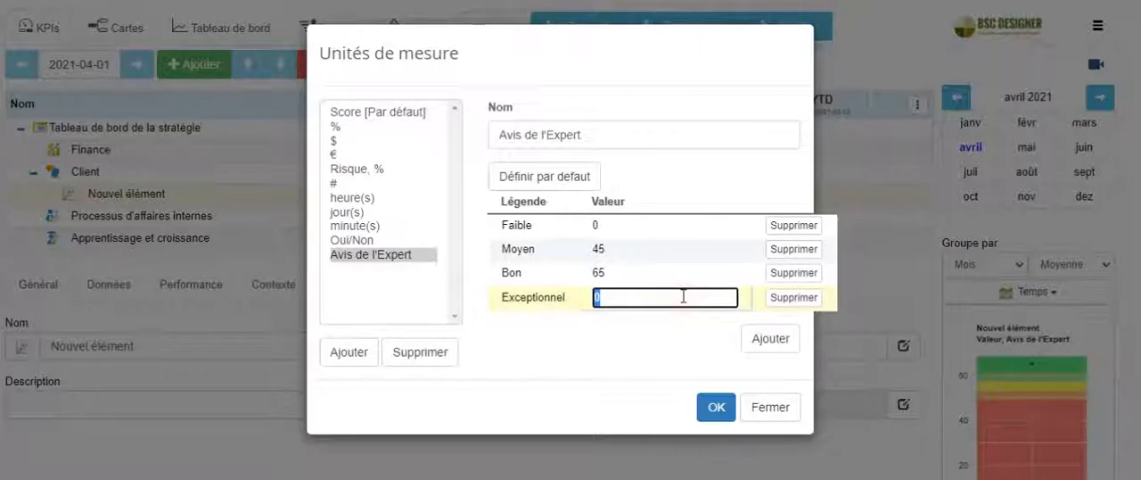
{"action": "type", "text": "80"}
{"action": "left_click", "coordinate": [692, 348]}
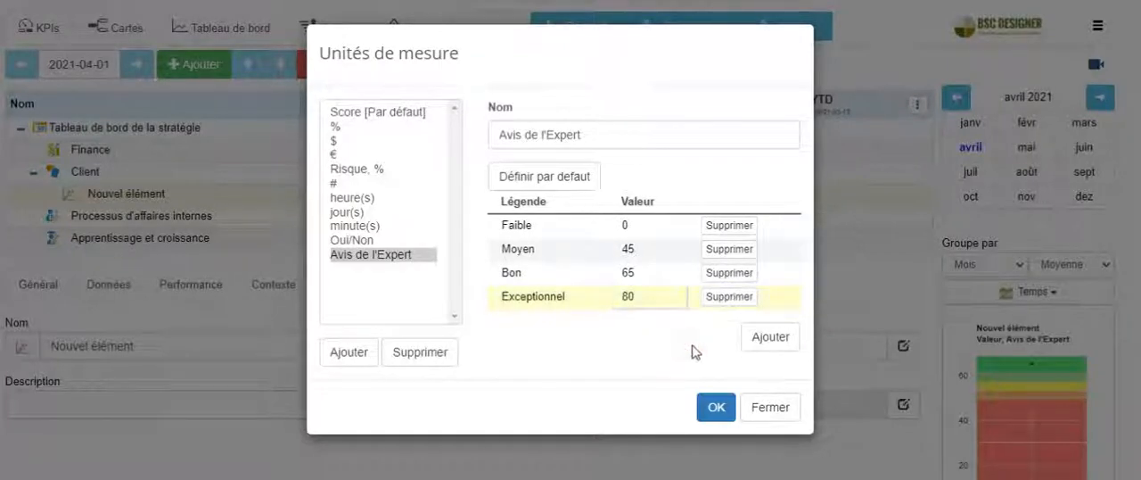
{"action": "left_click", "coordinate": [719, 407]}
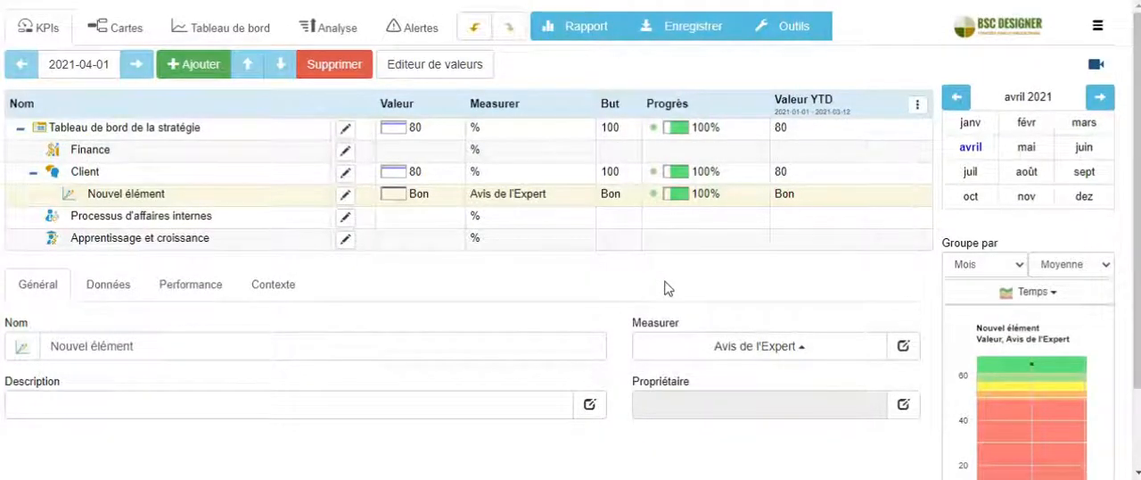
Open the organisation settings from the account options and examine the currencies section
{"action": "left_click", "coordinate": [729, 347]}
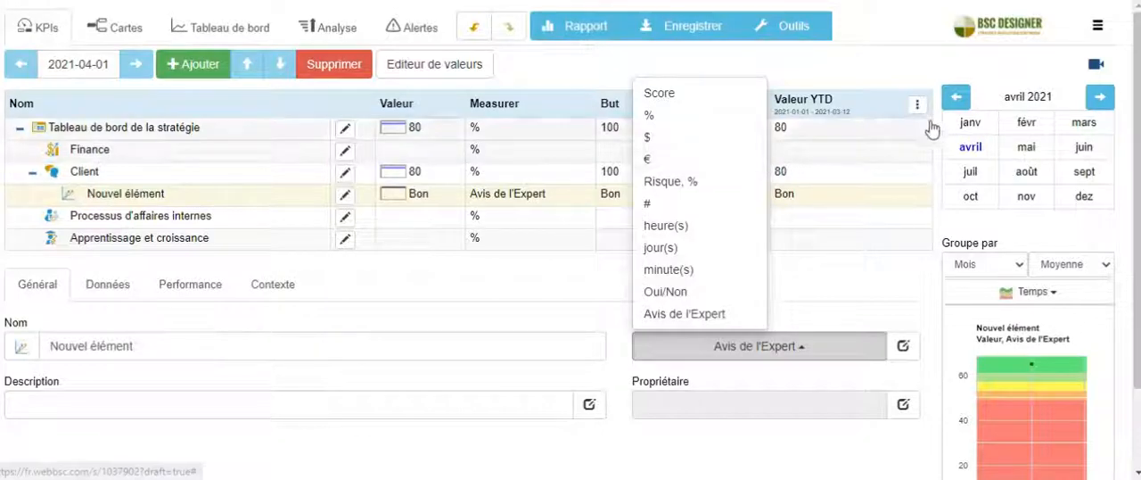
{"action": "left_click", "coordinate": [1101, 29]}
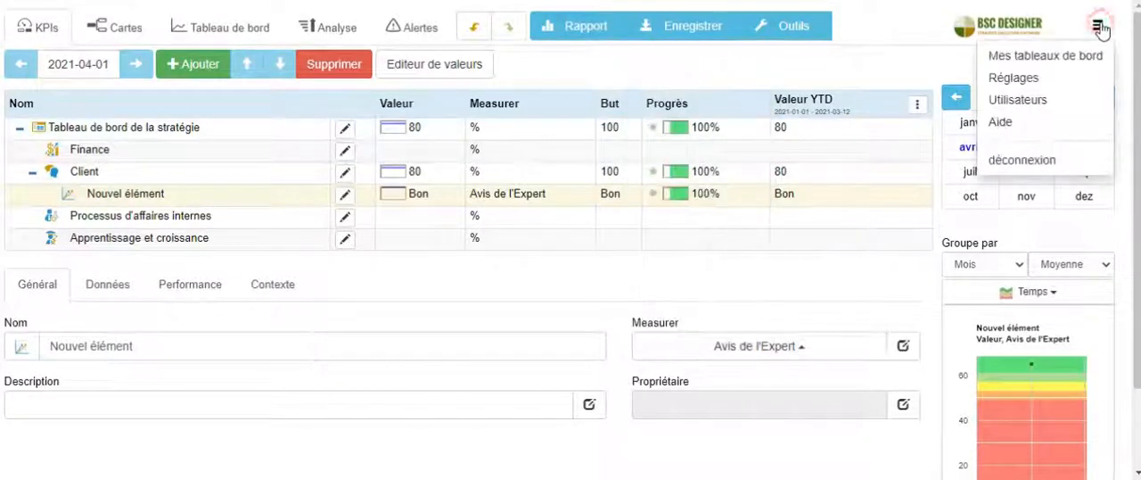
{"action": "left_click", "coordinate": [1053, 80]}
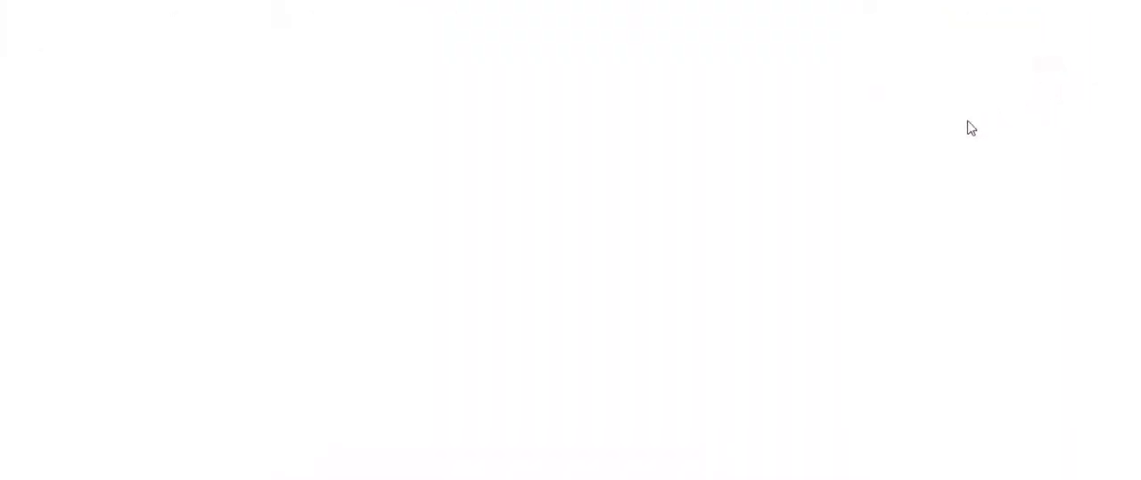
{"action": "left_click", "coordinate": [532, 139]}
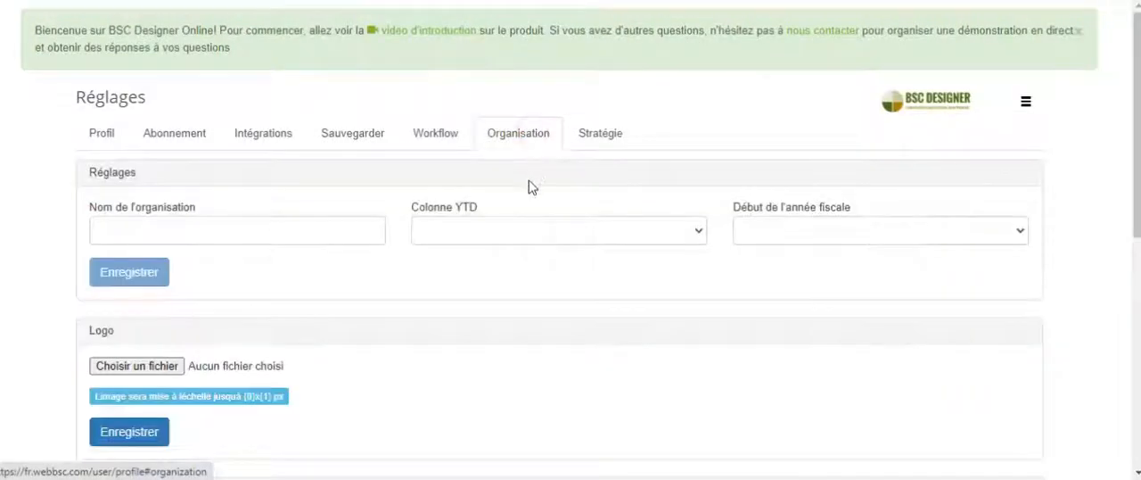
{"action": "scroll", "coordinate": [511, 232], "scroll_direction": "down", "scroll_amount": 6}
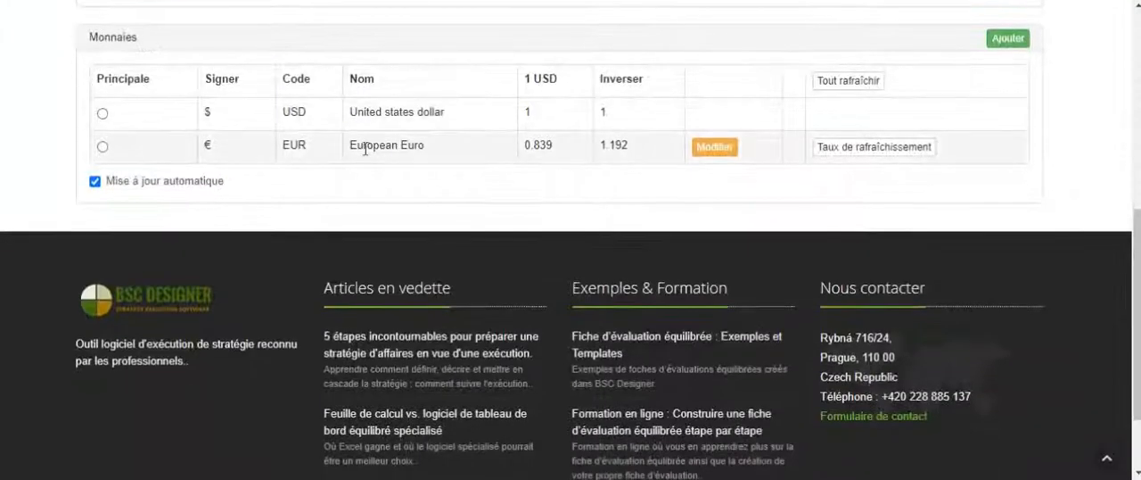
Browse the currencies that can be added to the organisation, and close the list without adding one
{"action": "left_click", "coordinate": [1017, 41]}
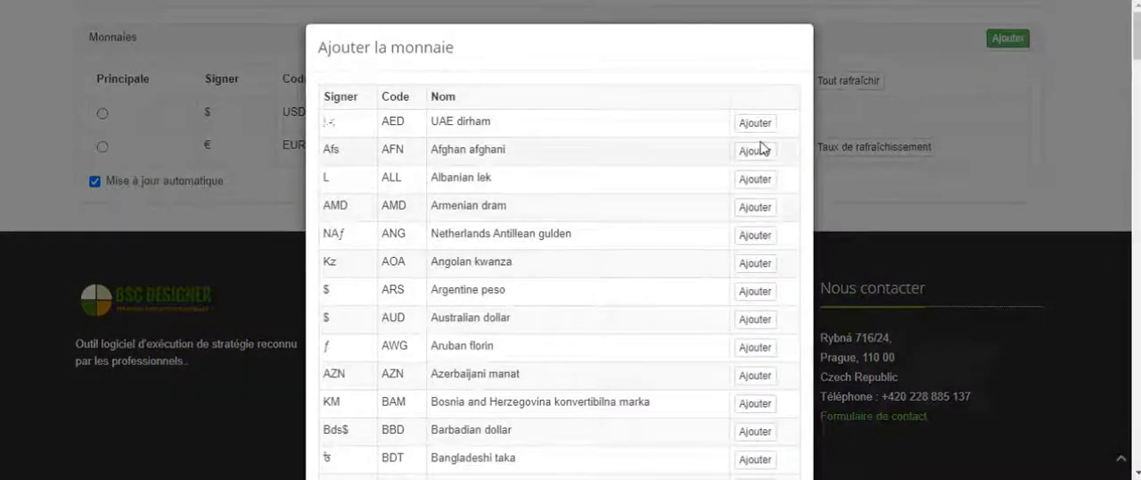
{"action": "scroll", "coordinate": [762, 149], "scroll_direction": "down", "scroll_amount": 6}
{"action": "scroll", "coordinate": [762, 149], "scroll_direction": "up", "scroll_amount": 5}
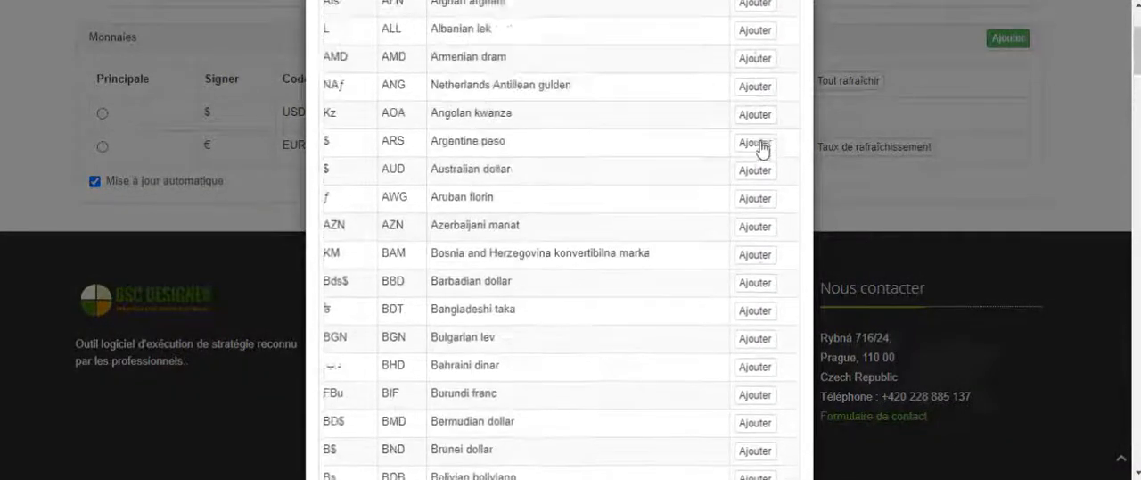
{"action": "scroll", "coordinate": [762, 149], "scroll_direction": "up", "scroll_amount": 2}
{"action": "left_click", "coordinate": [1074, 130]}
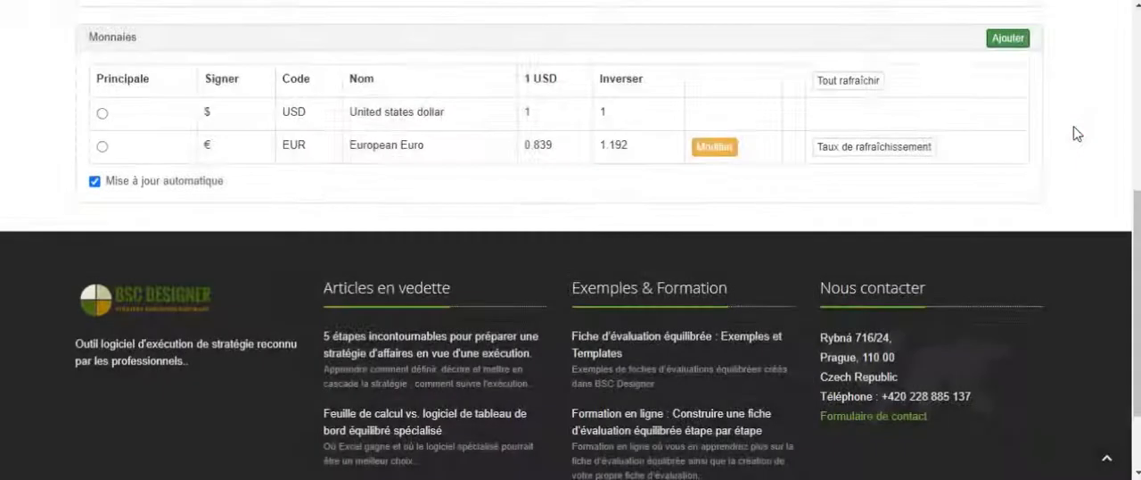
{"action": "scroll", "coordinate": [1076, 133], "scroll_direction": "up", "scroll_amount": 2}
{"action": "scroll", "coordinate": [1075, 134], "scroll_direction": "up", "scroll_amount": 1}
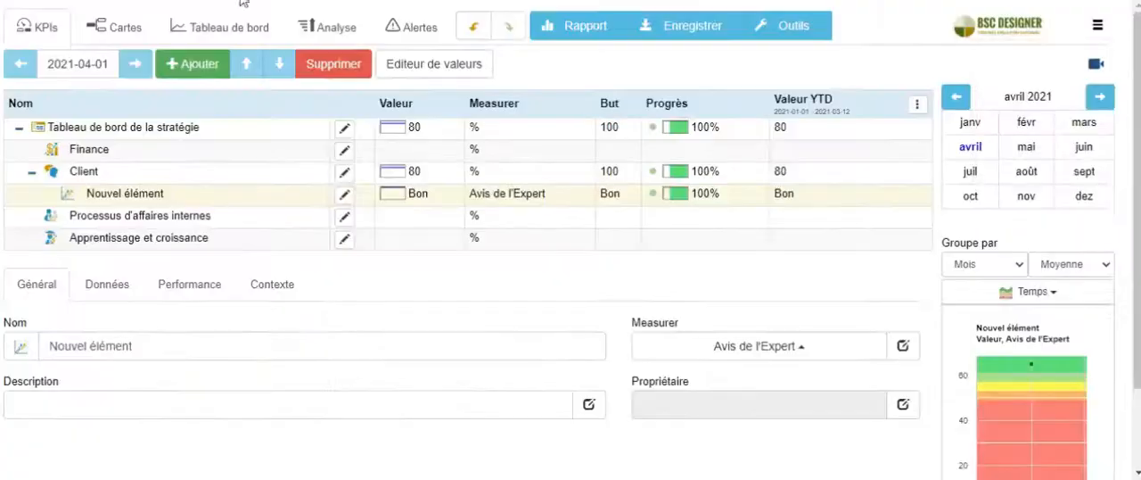
Back in the scorecard, set the measure of Nouvel élément to Oui/Non and its value to Non
{"action": "left_click", "coordinate": [713, 348]}
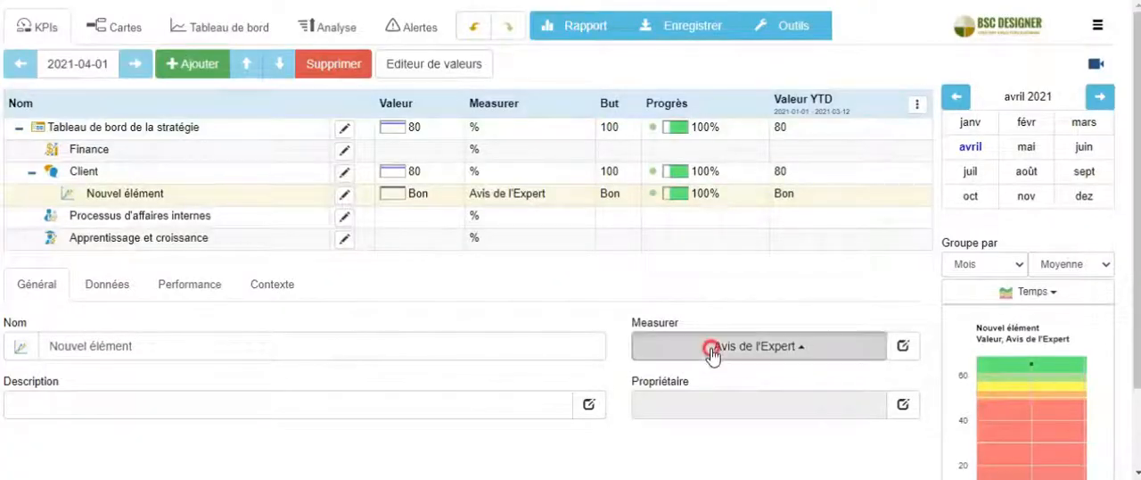
{"action": "left_click", "coordinate": [682, 292]}
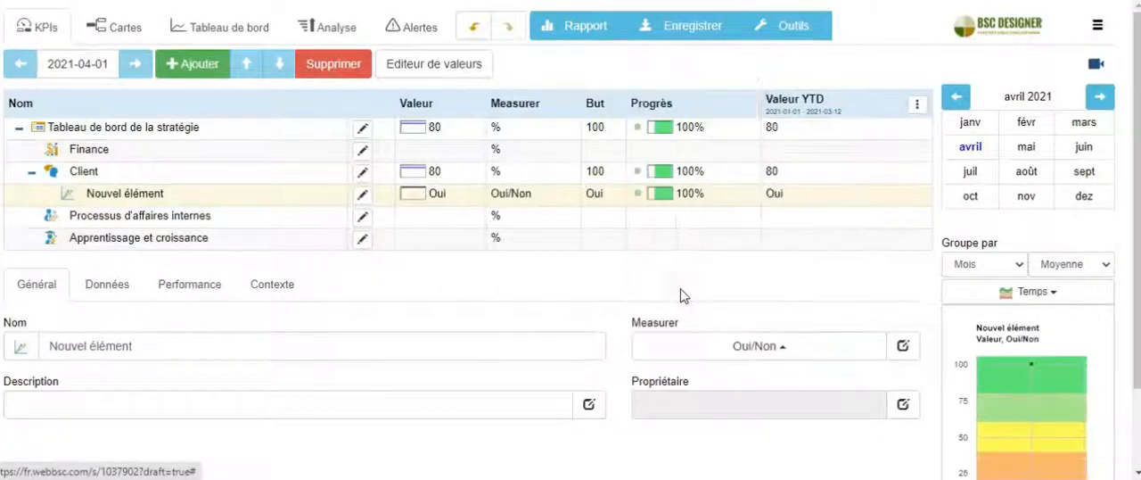
{"action": "left_click", "coordinate": [103, 286]}
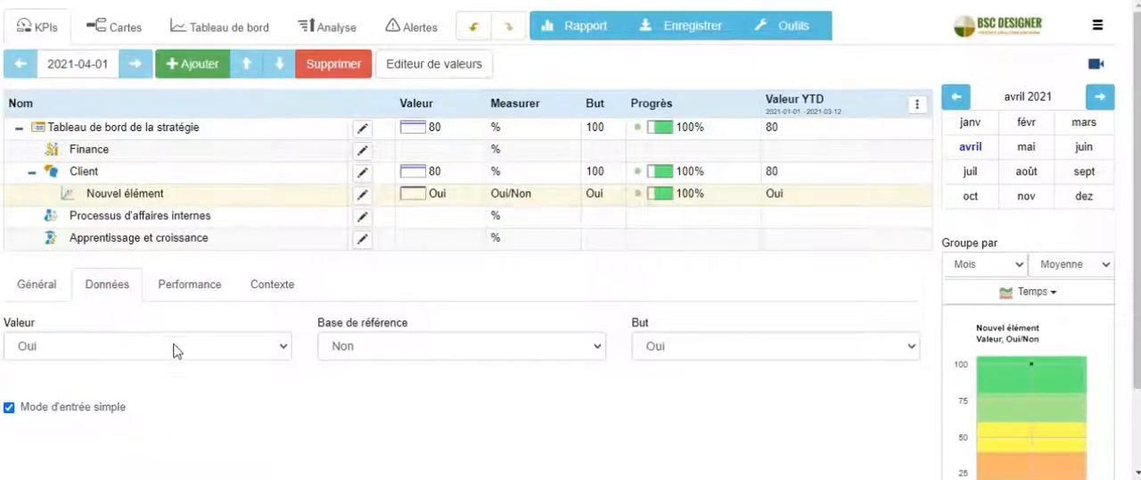
{"action": "left_click", "coordinate": [212, 348]}
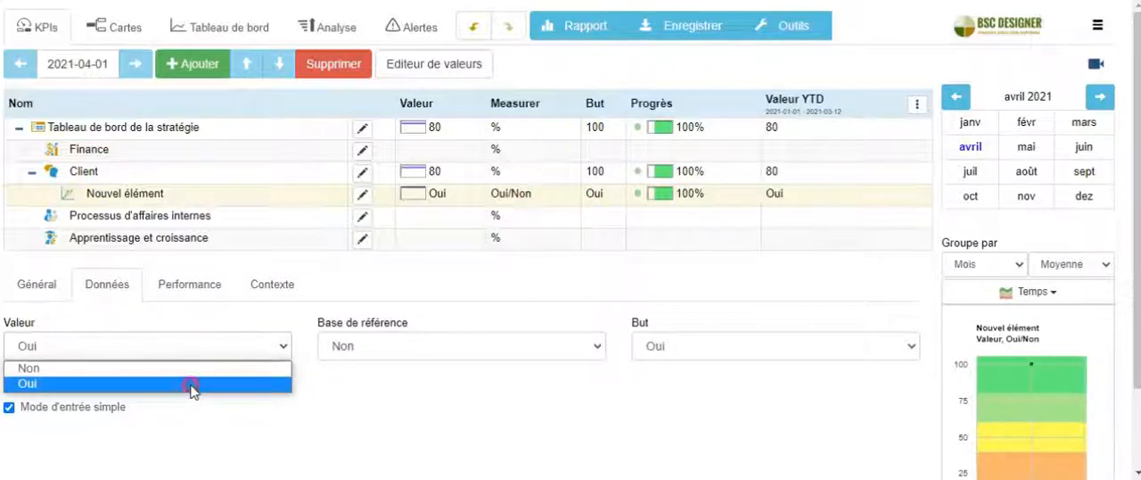
{"action": "left_click", "coordinate": [191, 383]}
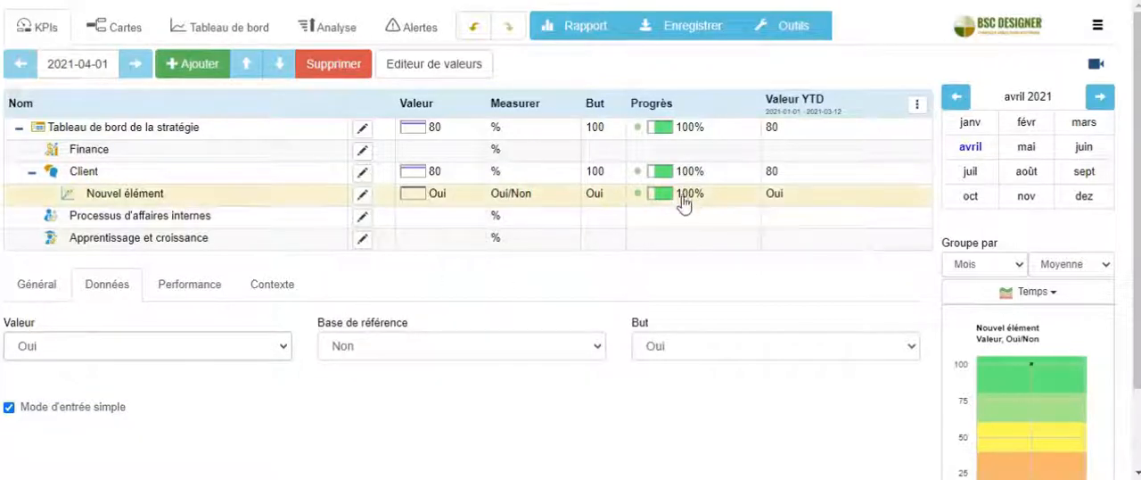
{"action": "left_click", "coordinate": [210, 346]}
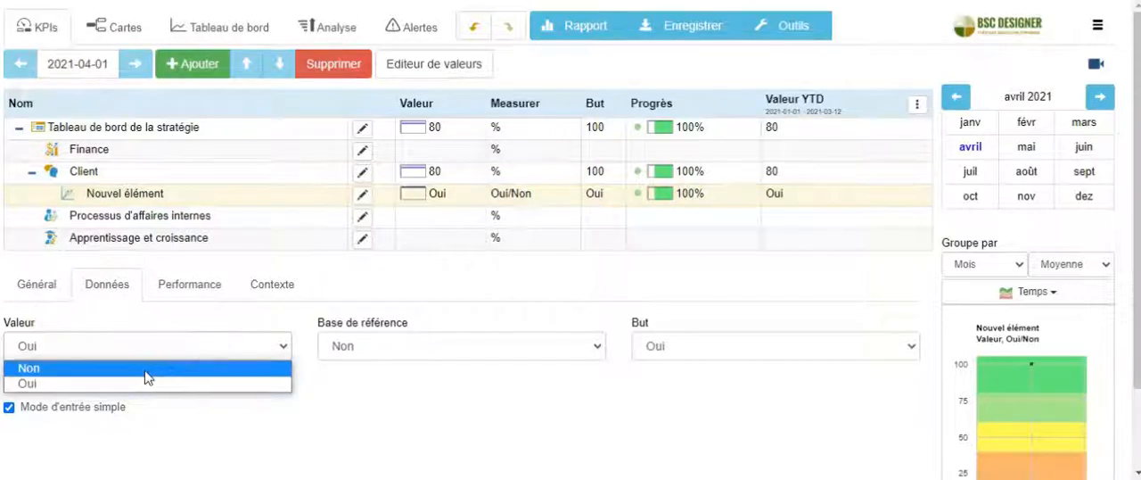
{"action": "left_click", "coordinate": [147, 377]}
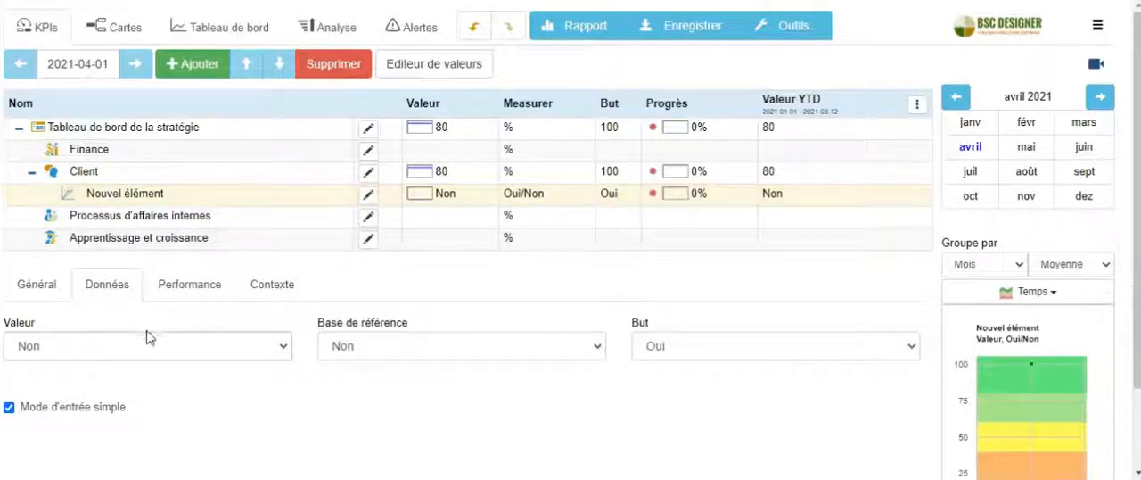
Set the value of Nouvel élément to Oui and change its measure to Risque, %
{"action": "left_click", "coordinate": [124, 346]}
{"action": "left_click", "coordinate": [146, 384]}
{"action": "left_click", "coordinate": [51, 285]}
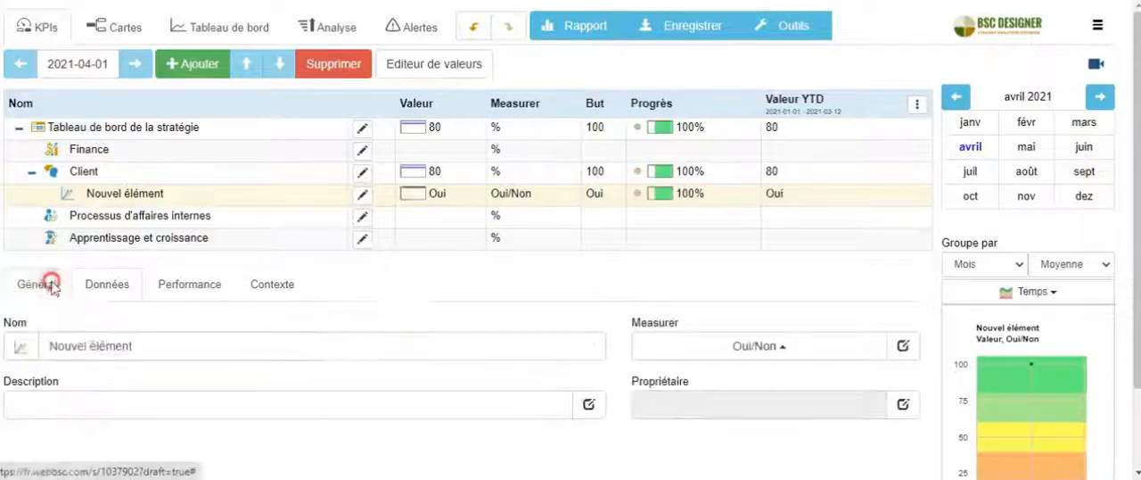
{"action": "left_click", "coordinate": [756, 346]}
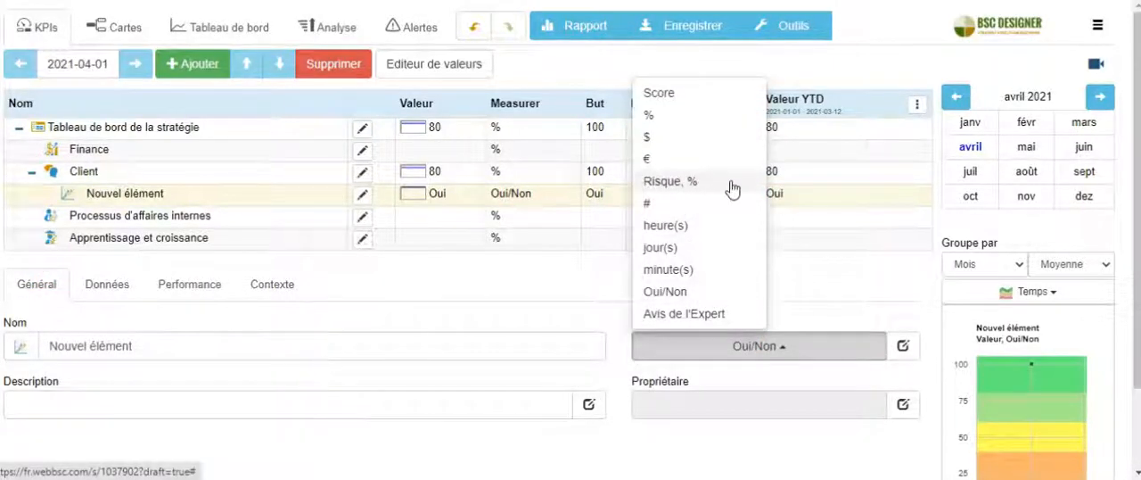
{"action": "left_click", "coordinate": [698, 182]}
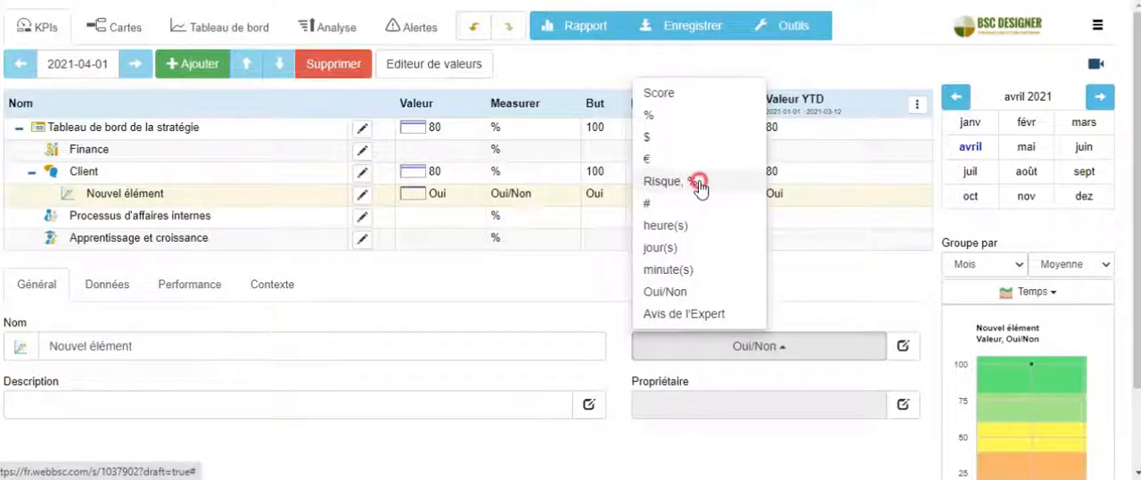
Examine the probability, impact and optimisation settings of the Nouvel élément risk, leaving the optimisation function as it is
{"action": "left_click", "coordinate": [114, 287]}
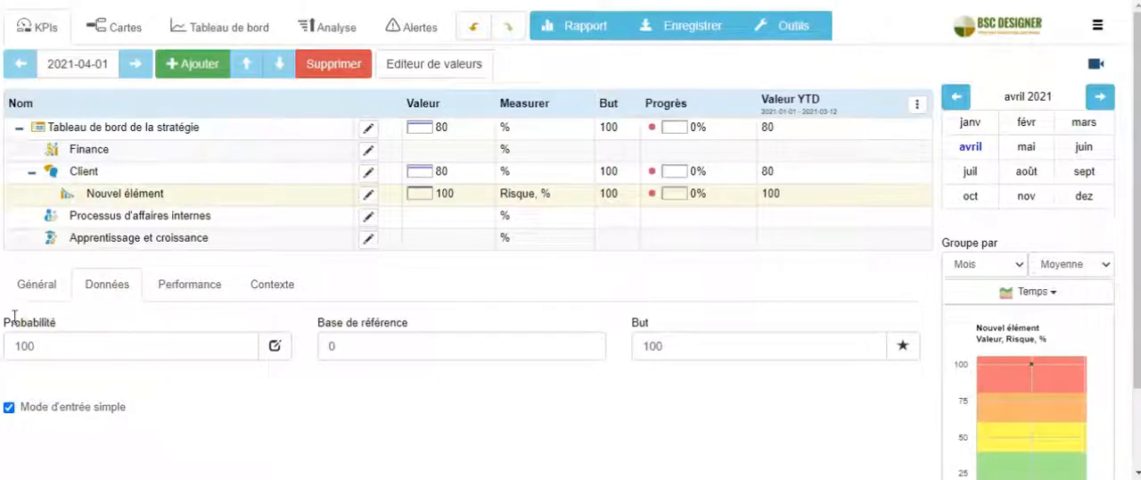
{"action": "left_click_drag", "start_coordinate": [2, 320], "coordinate": [33, 321]}
{"action": "left_click", "coordinate": [206, 282]}
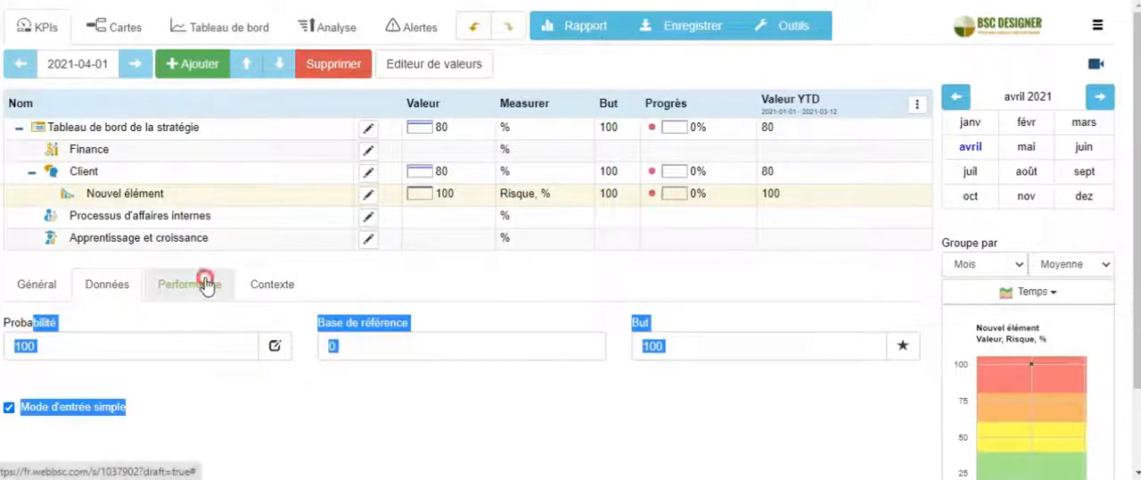
{"action": "left_click", "coordinate": [148, 329]}
{"action": "left_click", "coordinate": [6, 322]}
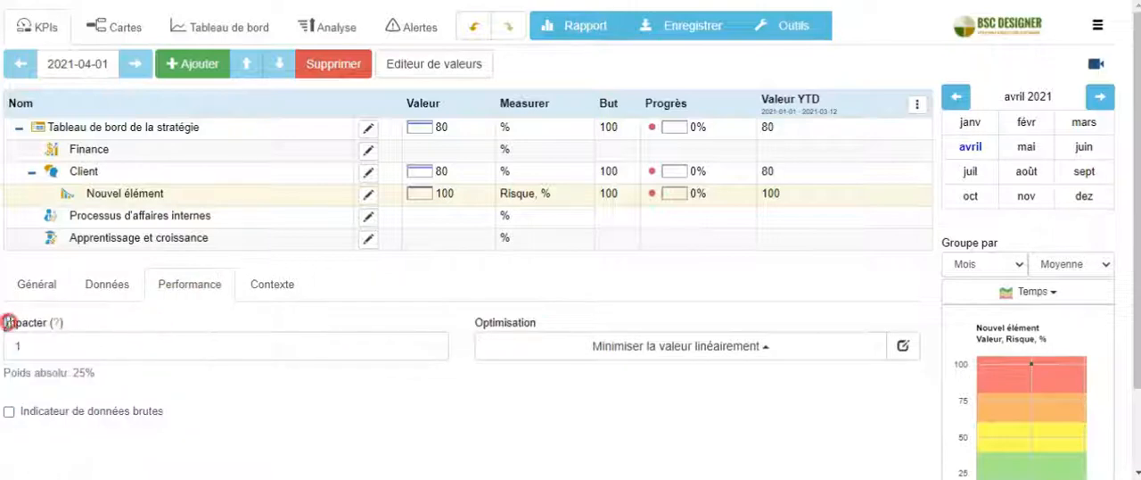
{"action": "left_click_drag", "start_coordinate": [6, 322], "coordinate": [33, 321]}
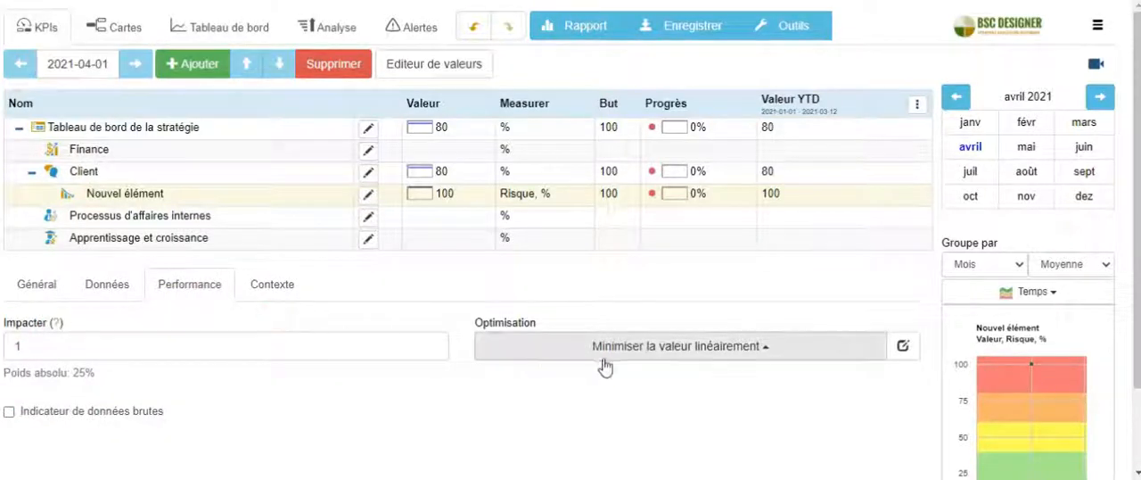
{"action": "left_click", "coordinate": [658, 355]}
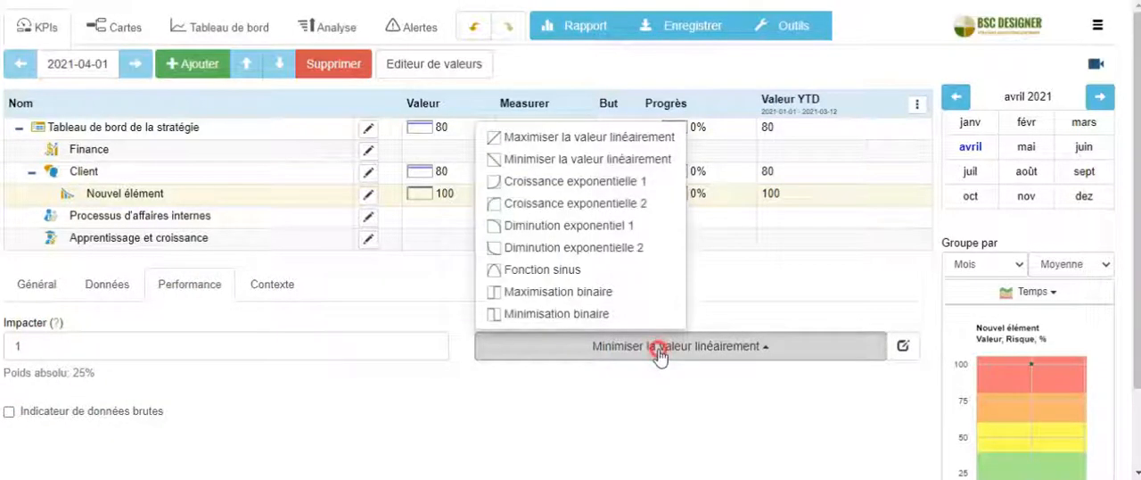
{"action": "left_click", "coordinate": [658, 354]}
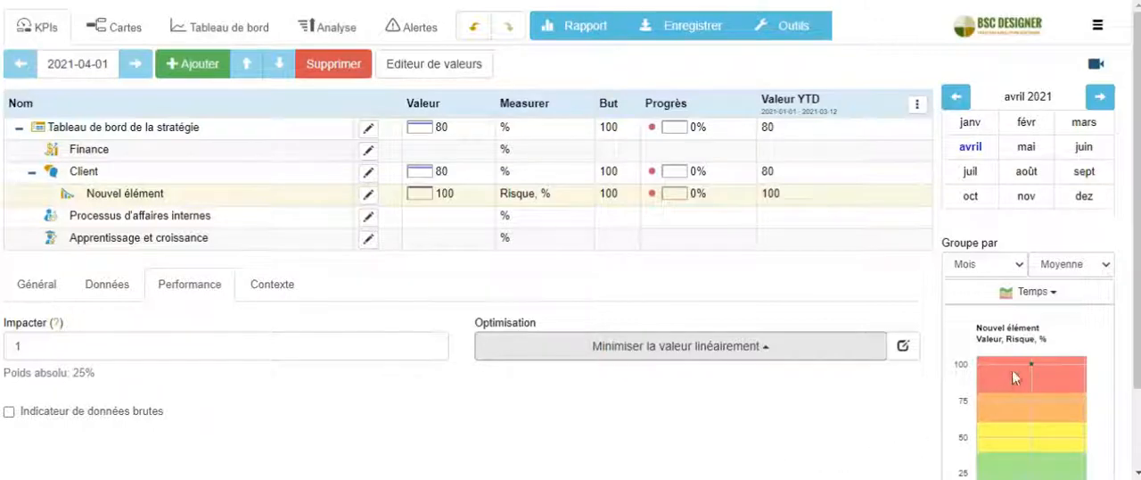
Switch the chart for Nouvel élément to the Risque type
{"action": "left_click", "coordinate": [1052, 294]}
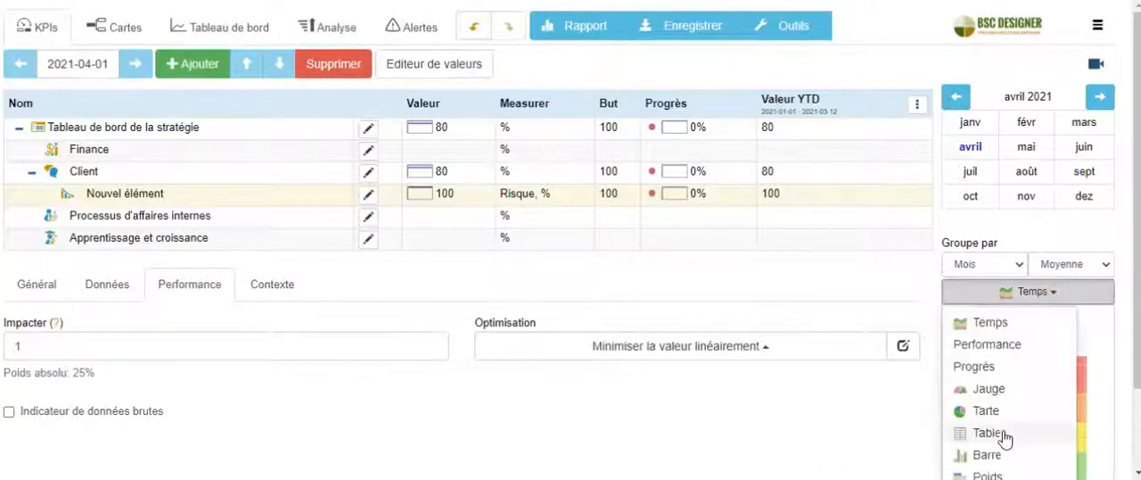
{"action": "scroll", "coordinate": [992, 400], "scroll_direction": "down", "scroll_amount": 1}
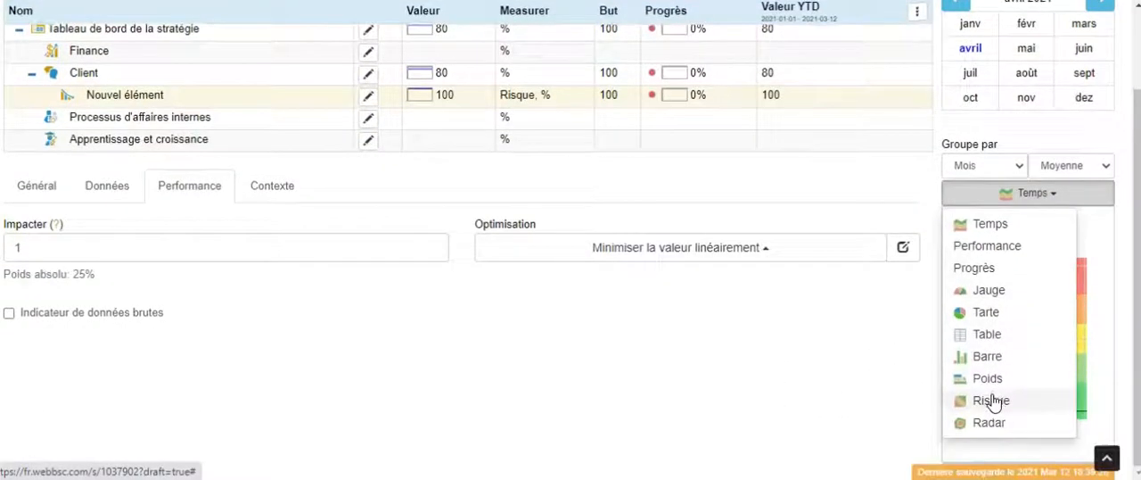
{"action": "left_click", "coordinate": [993, 400]}
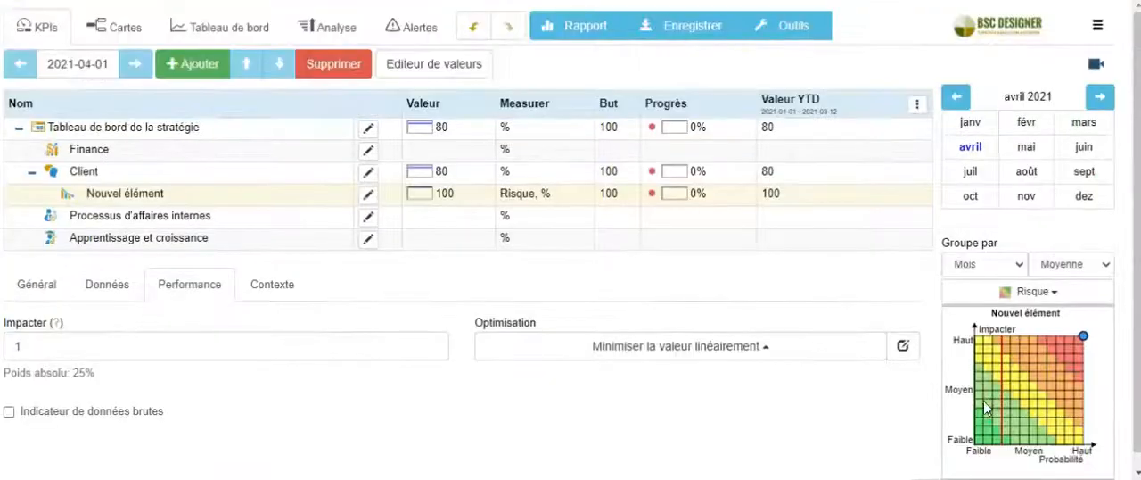
Open the measurement units editor for Nouvel élément, review the jour(s) and minute(s) units, and close it without changes
{"action": "left_click", "coordinate": [51, 286]}
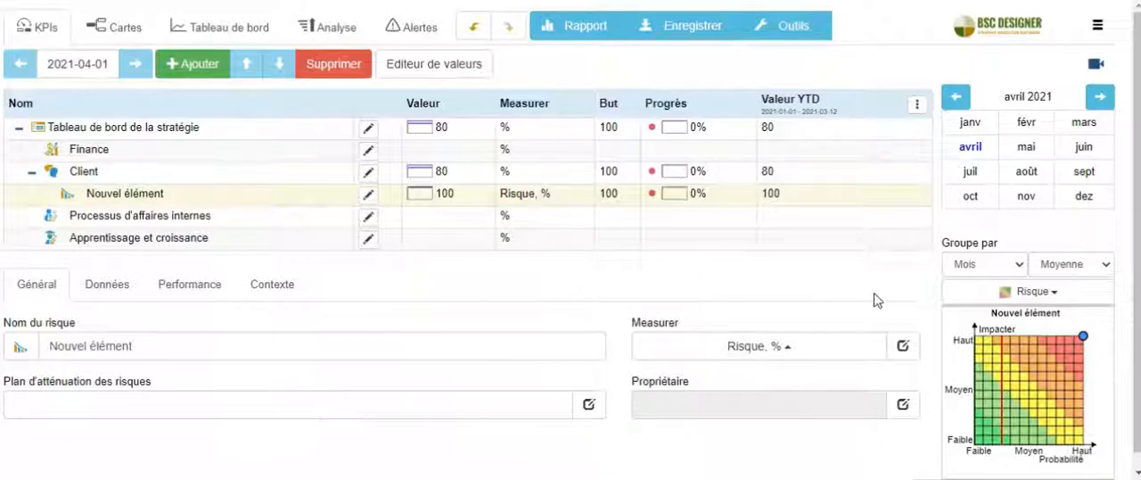
{"action": "left_click", "coordinate": [904, 346]}
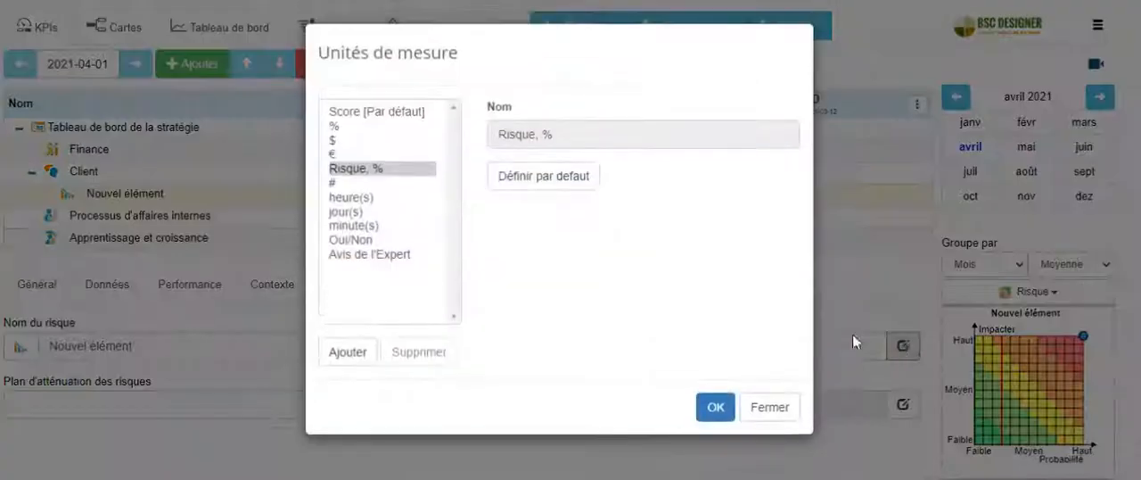
{"action": "left_click", "coordinate": [374, 211]}
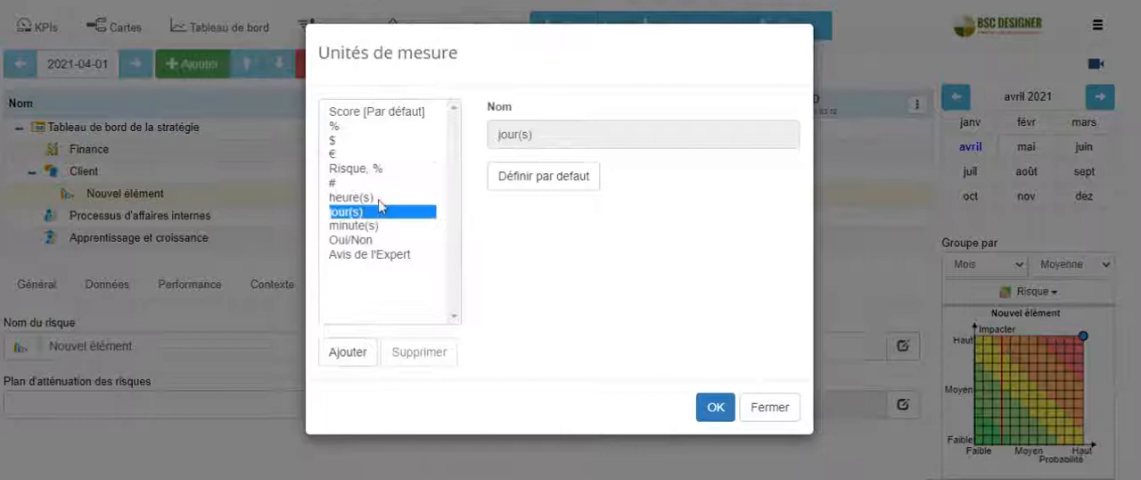
{"action": "left_click", "coordinate": [383, 141]}
{"action": "left_click", "coordinate": [374, 225]}
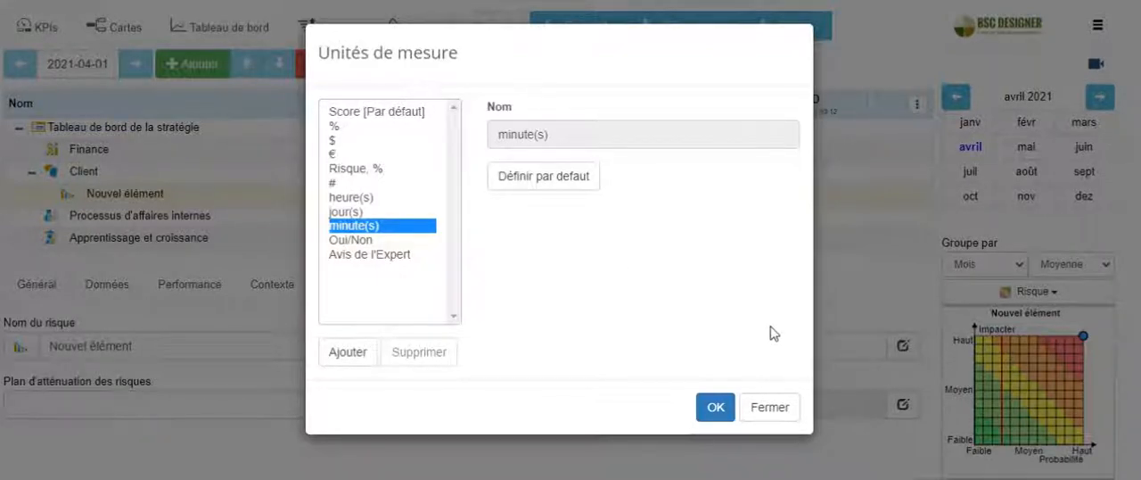
{"action": "left_click", "coordinate": [772, 408]}
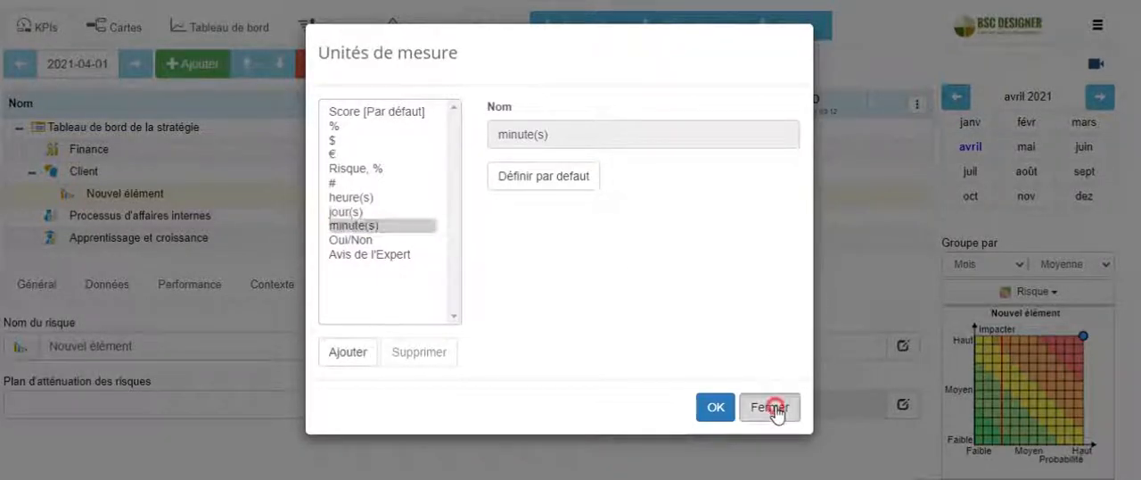